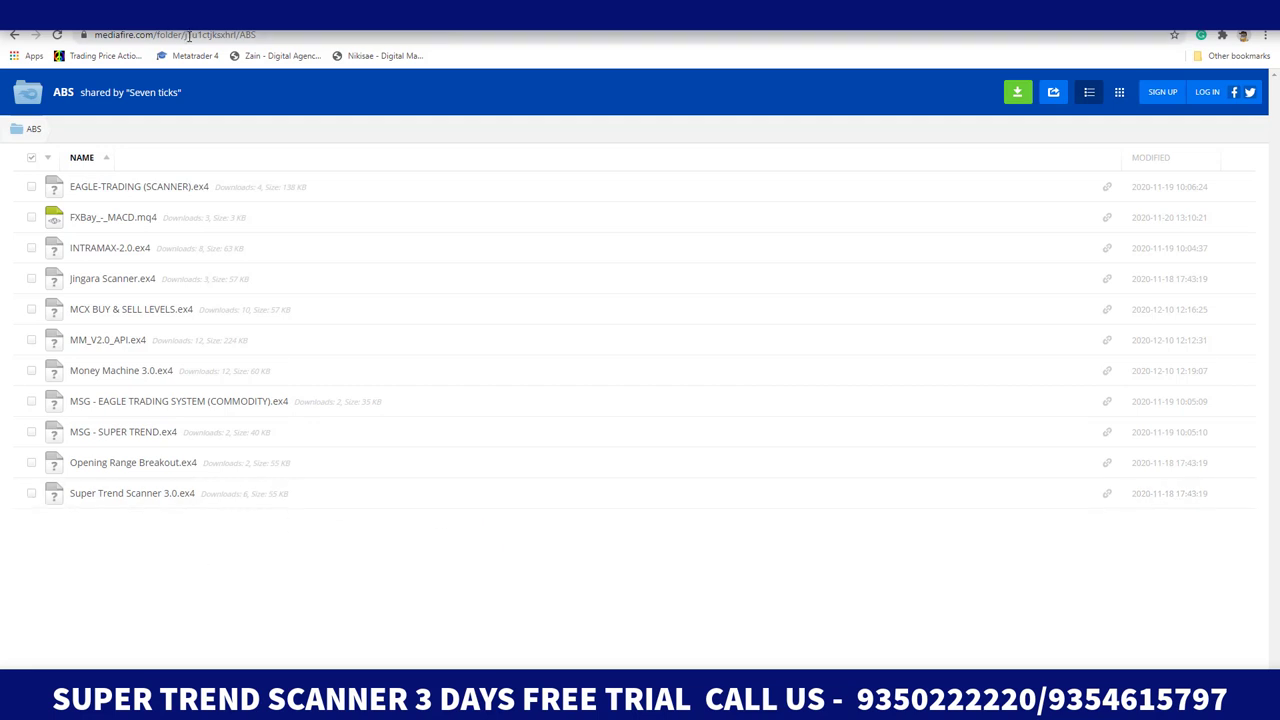
- Reload the shared MediaFire ABS folder page from the address bar
click(190, 36)
key(Return)
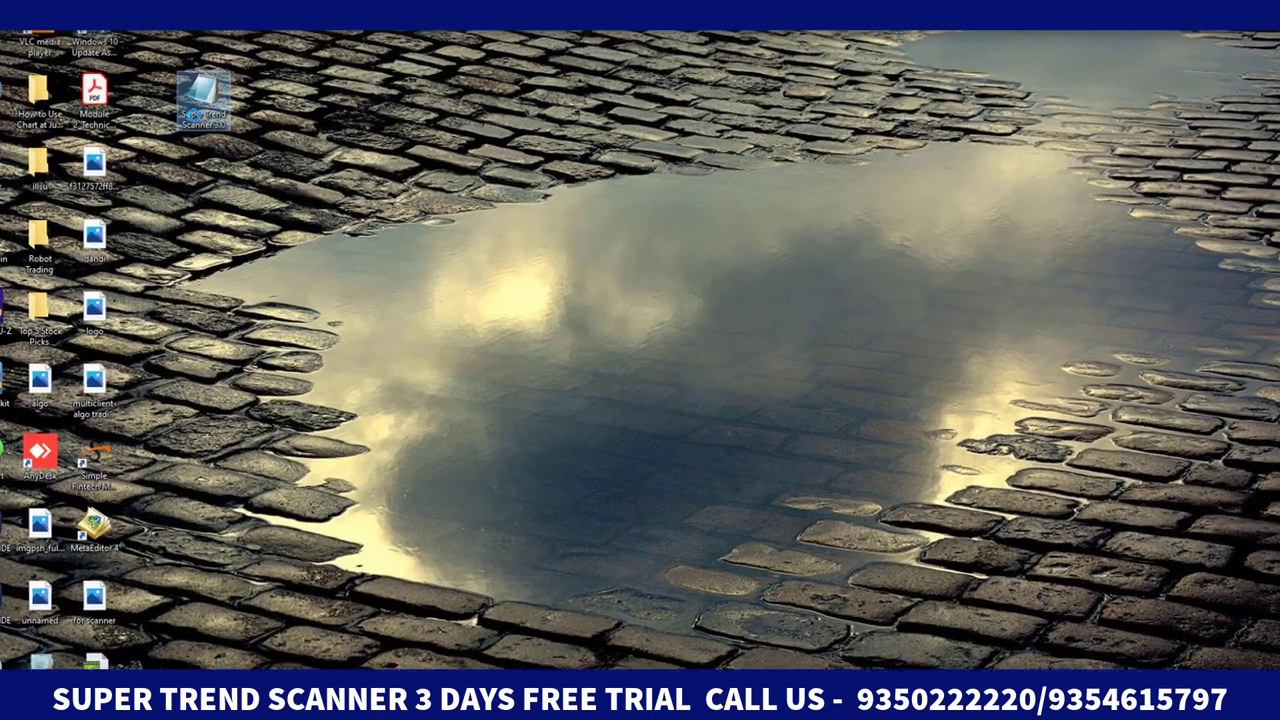
- Copy the desktop Super Trend Scanner 3.0 file into MT4's data folder MQL4\Indicators, then close Explorer
right_click(228, 97)
click(262, 470)
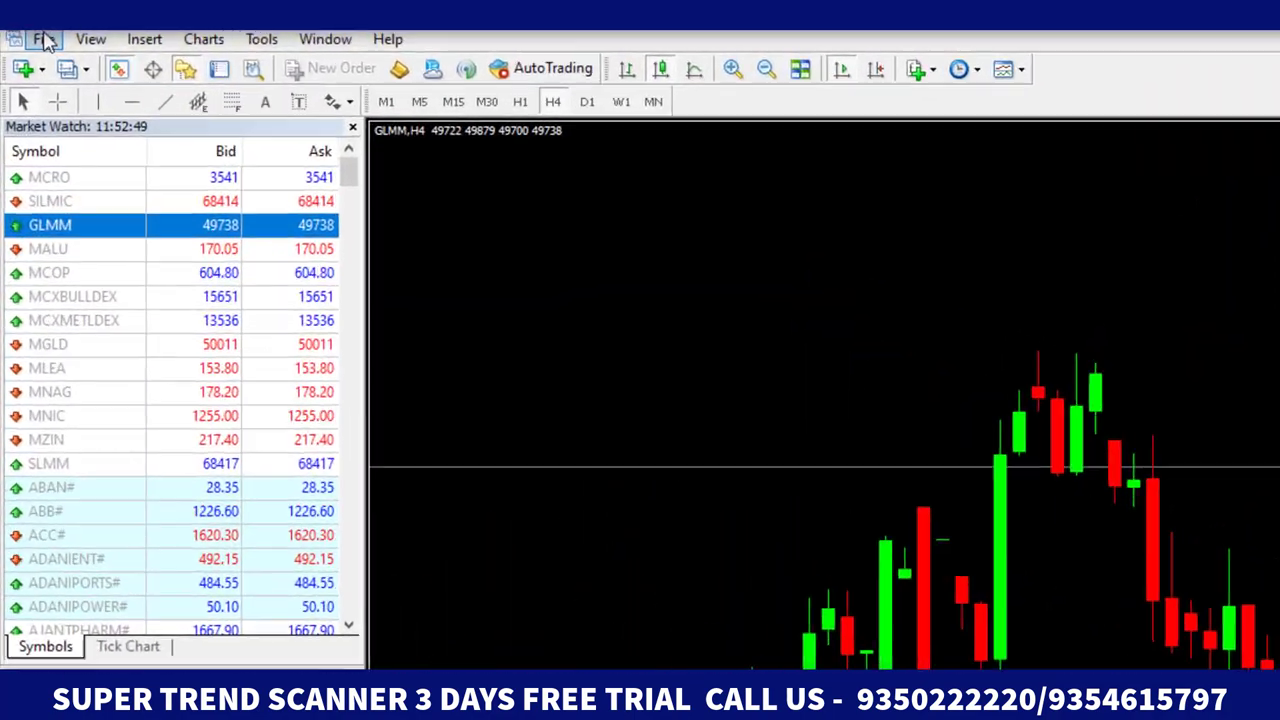
click(45, 38)
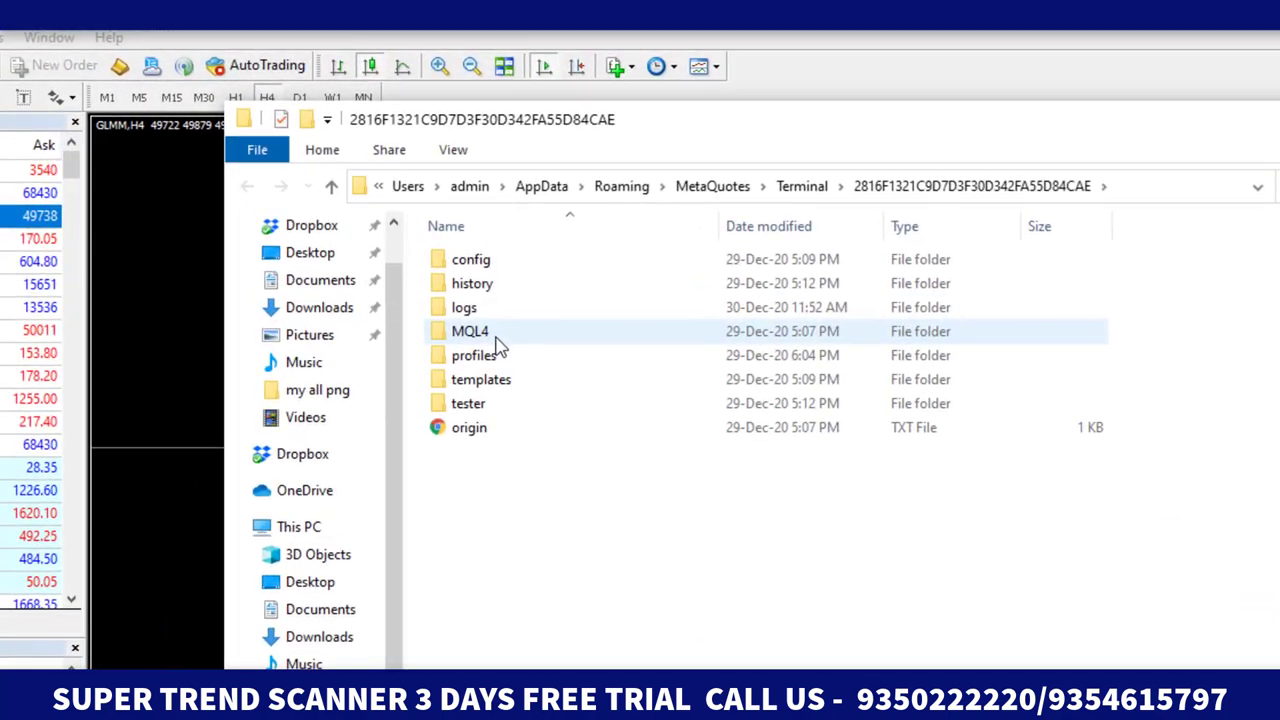
double_click(497, 340)
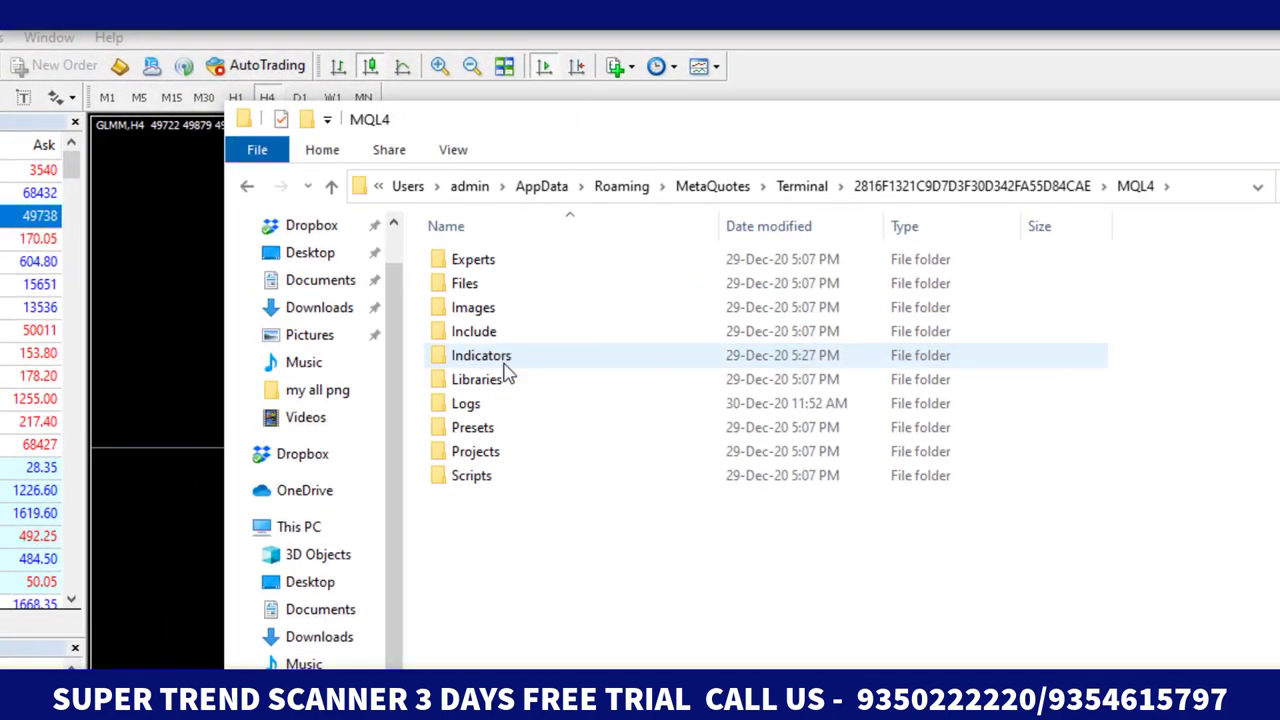
double_click(500, 355)
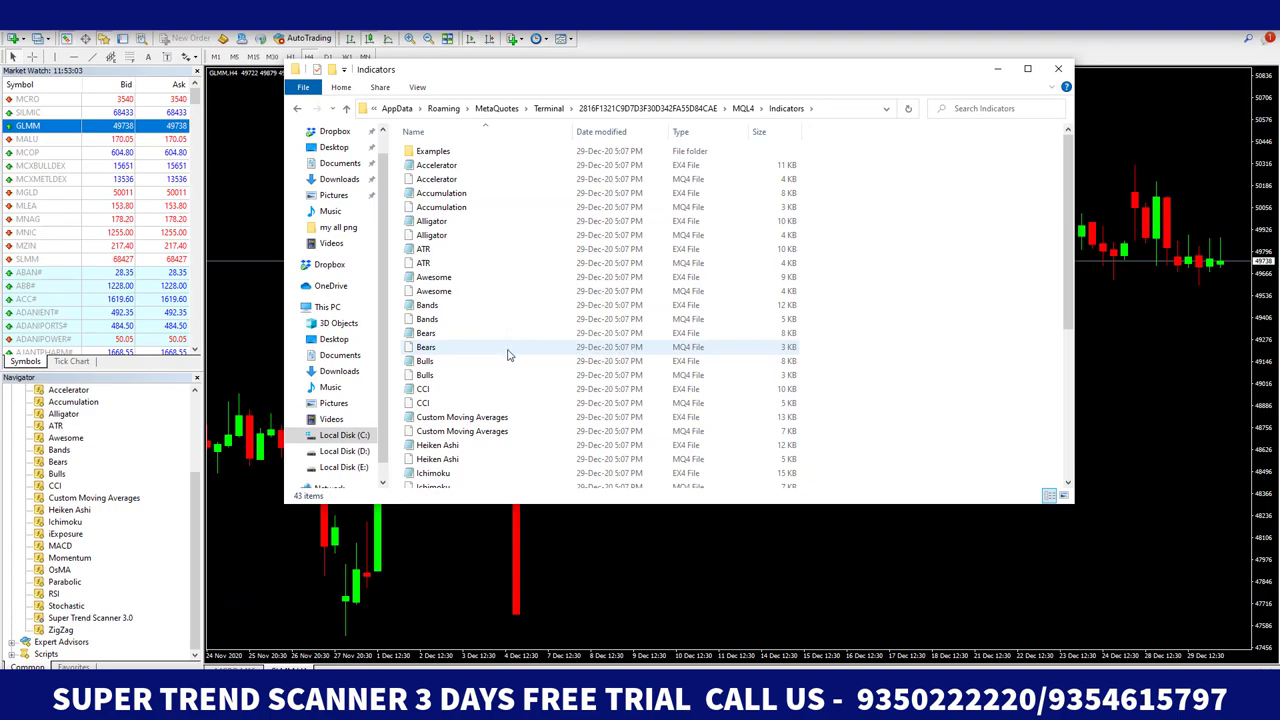
scroll(450, 360, down, 6)
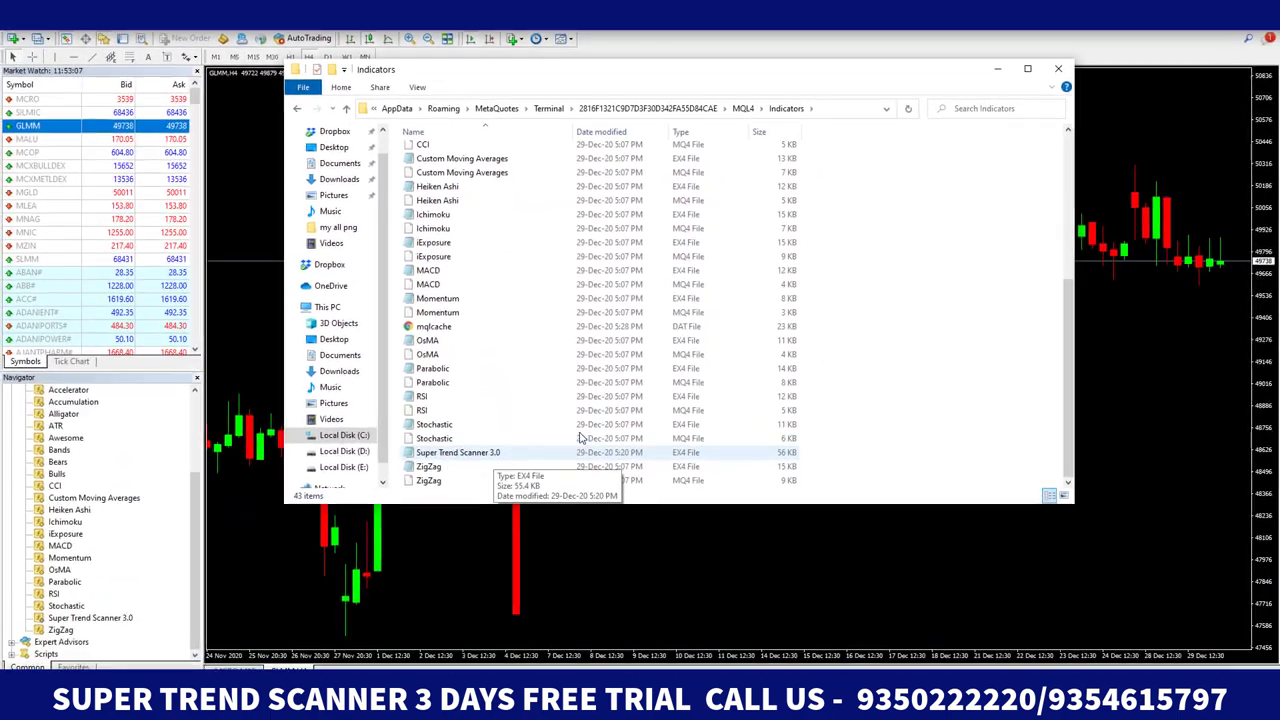
click(1058, 69)
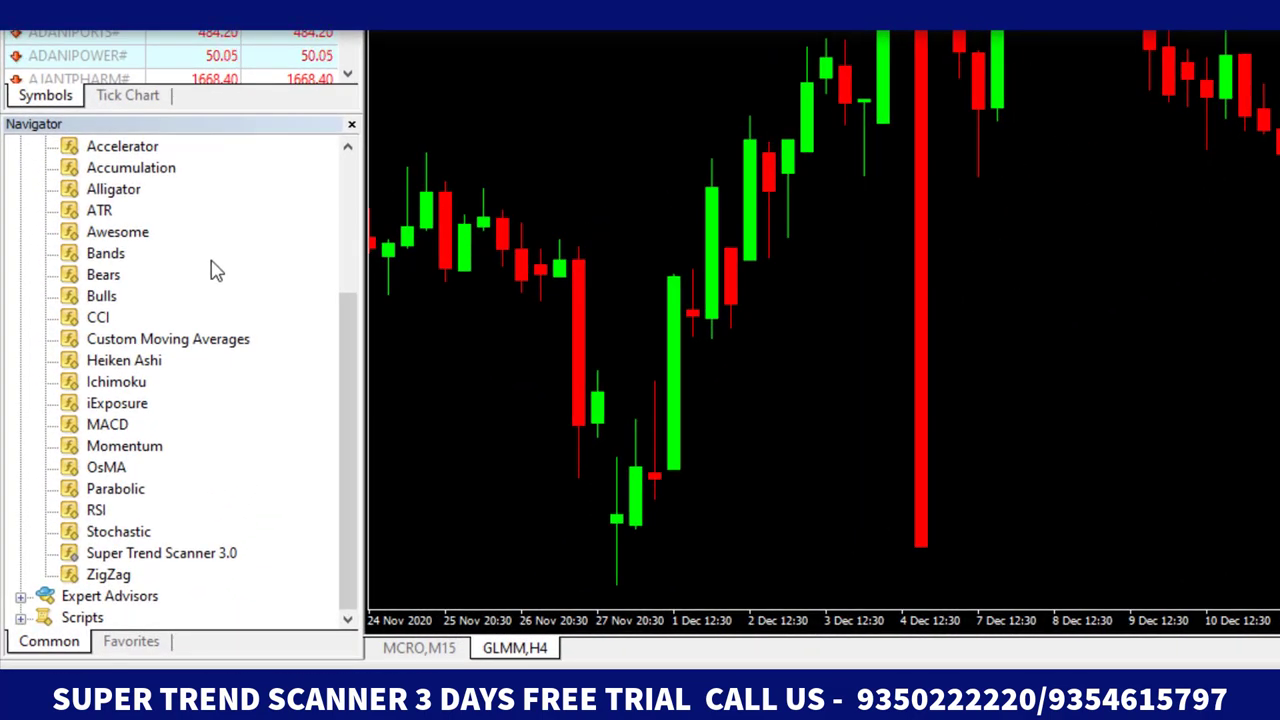
- Refresh the Navigator's indicator list so the new indicator appears
click(215, 270)
right_click(215, 270)
click(323, 514)
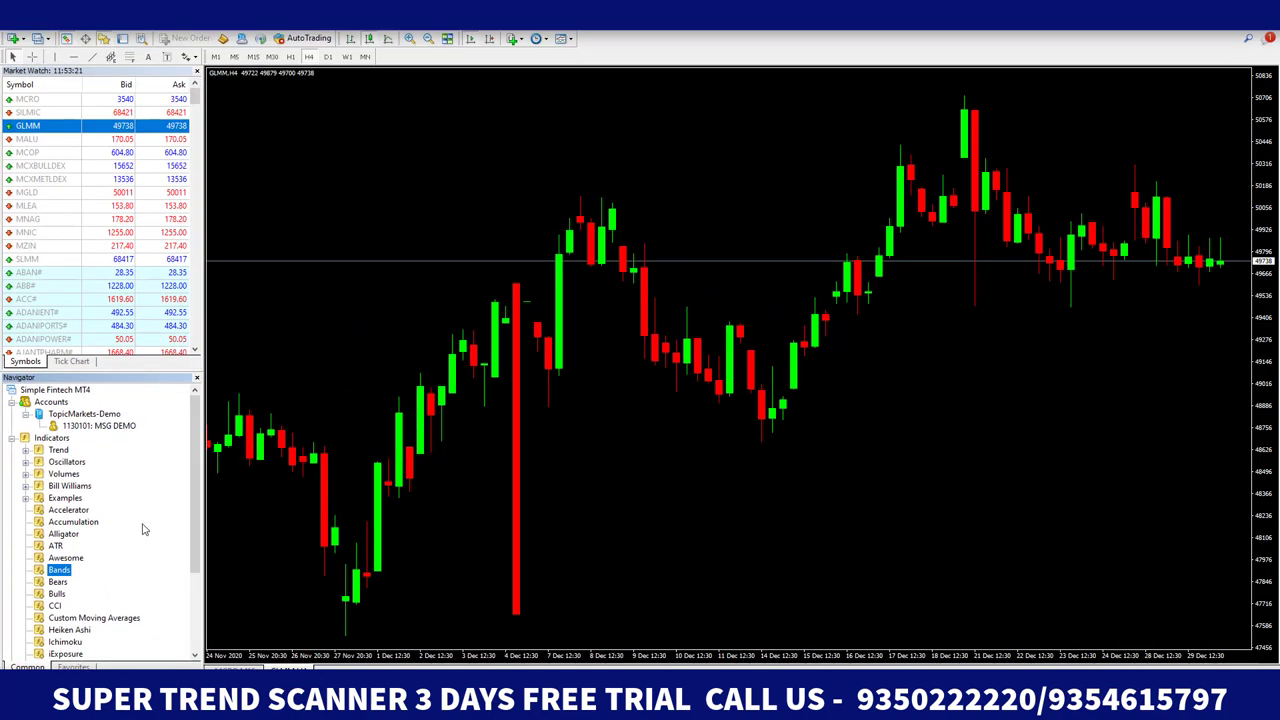
- Attach Super Trend Scanner 3.0 to the chart with its default inputs
scroll(143, 530, down, 3)
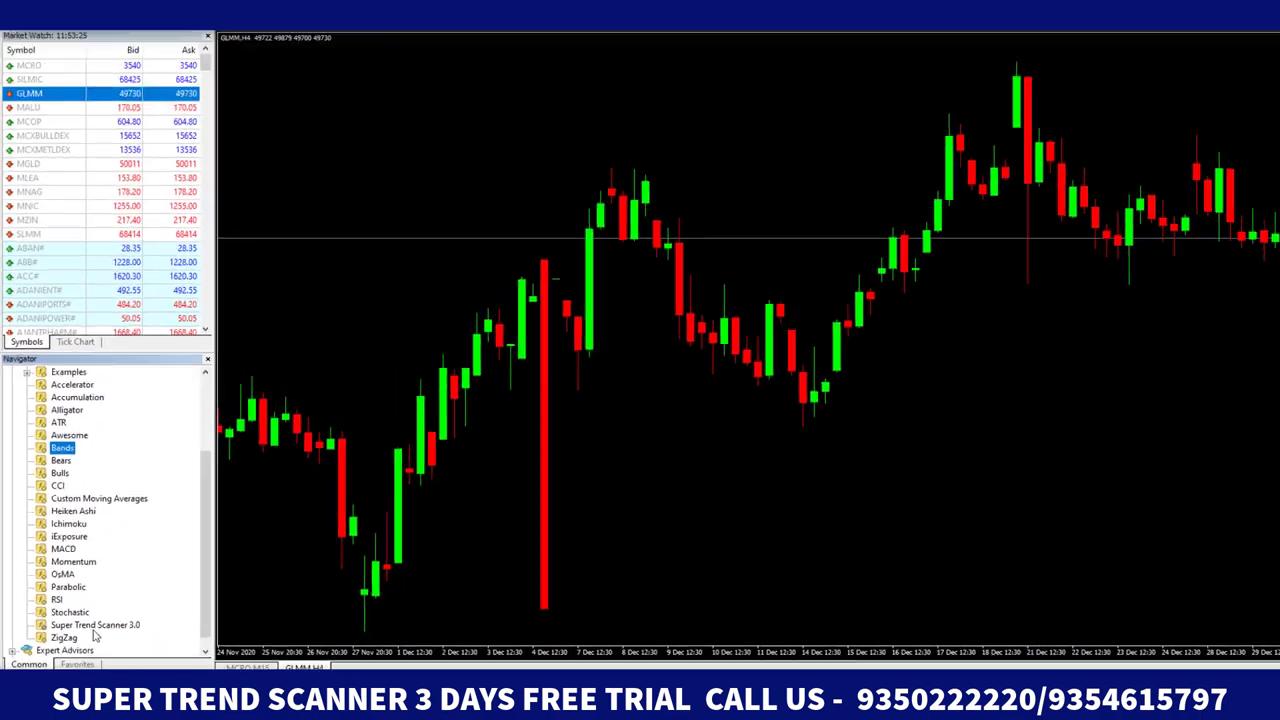
double_click(91, 630)
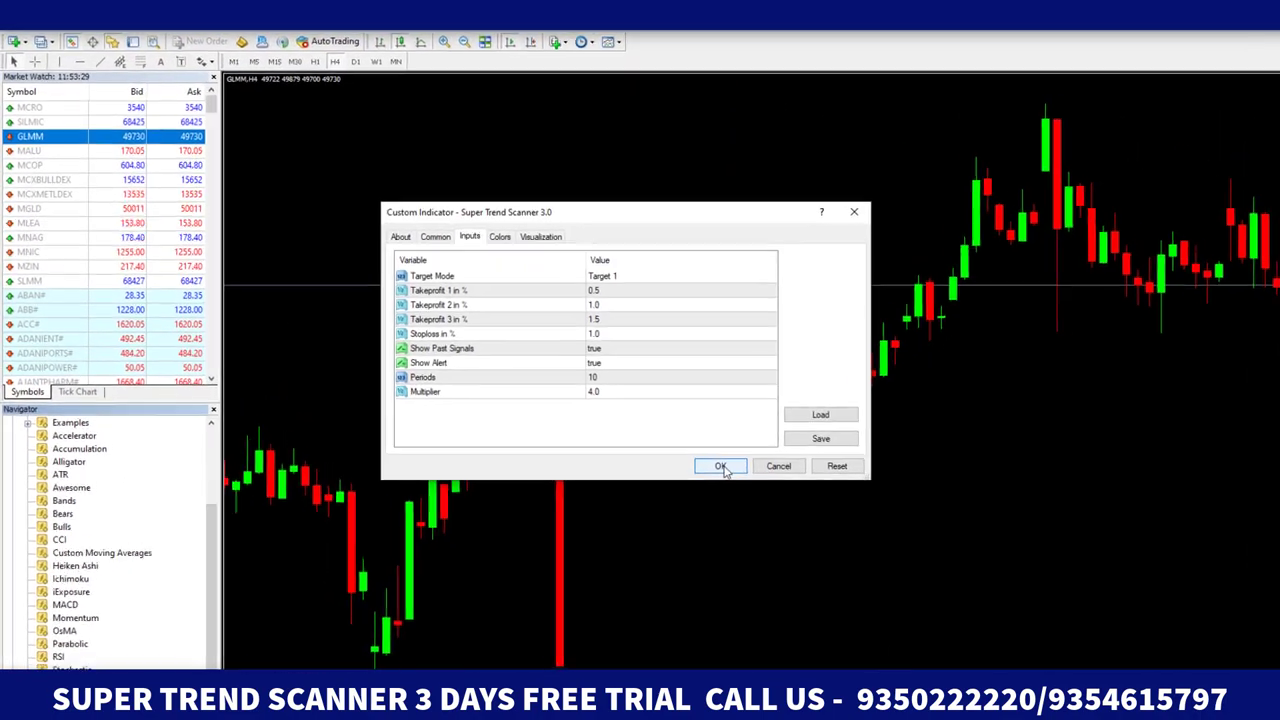
click(745, 482)
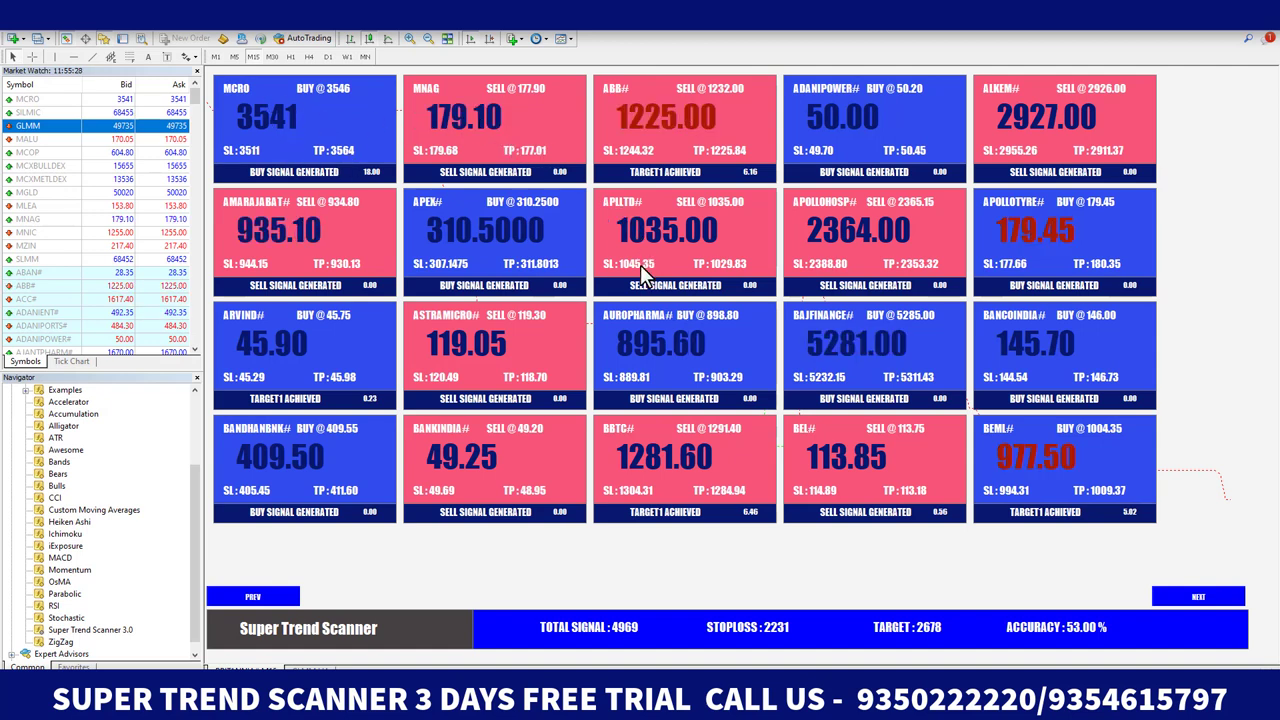
- Load the APOLLOTYRE chart from its tile on the scanner dashboard
click(1114, 234)
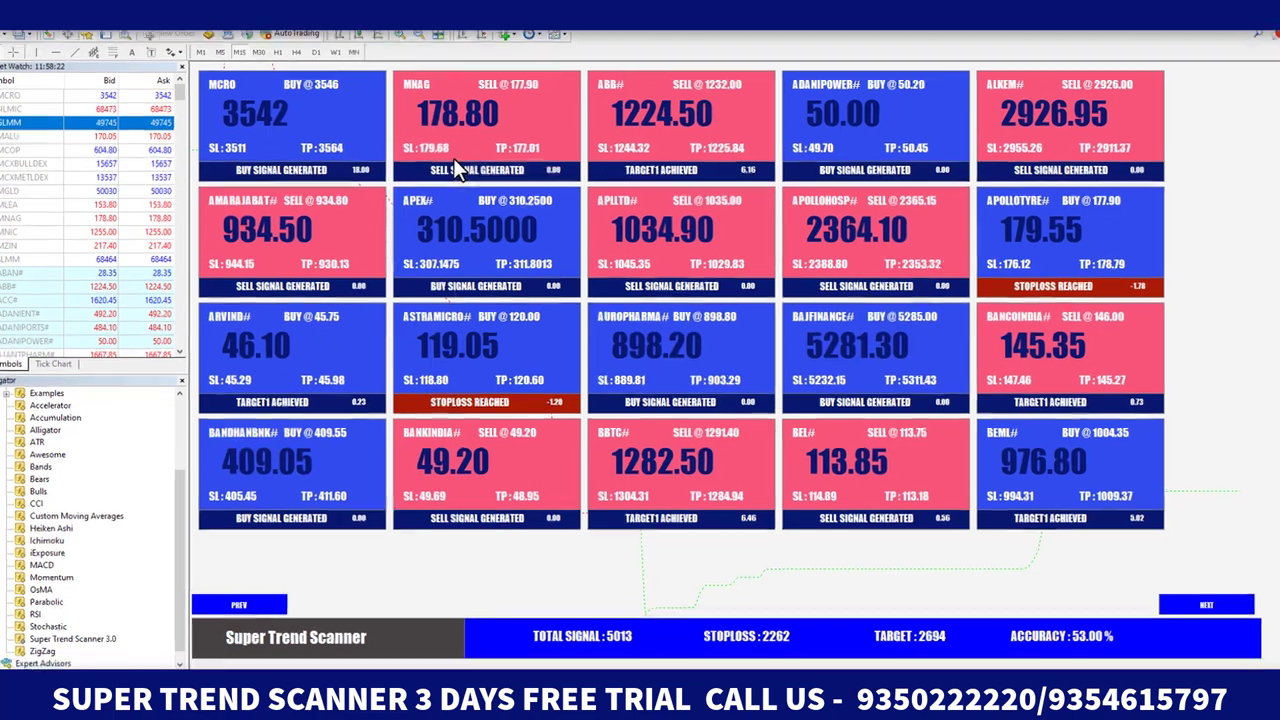
- Open the chart's Indicators List and edit Super Trend Scanner 3.0
right_click(472, 162)
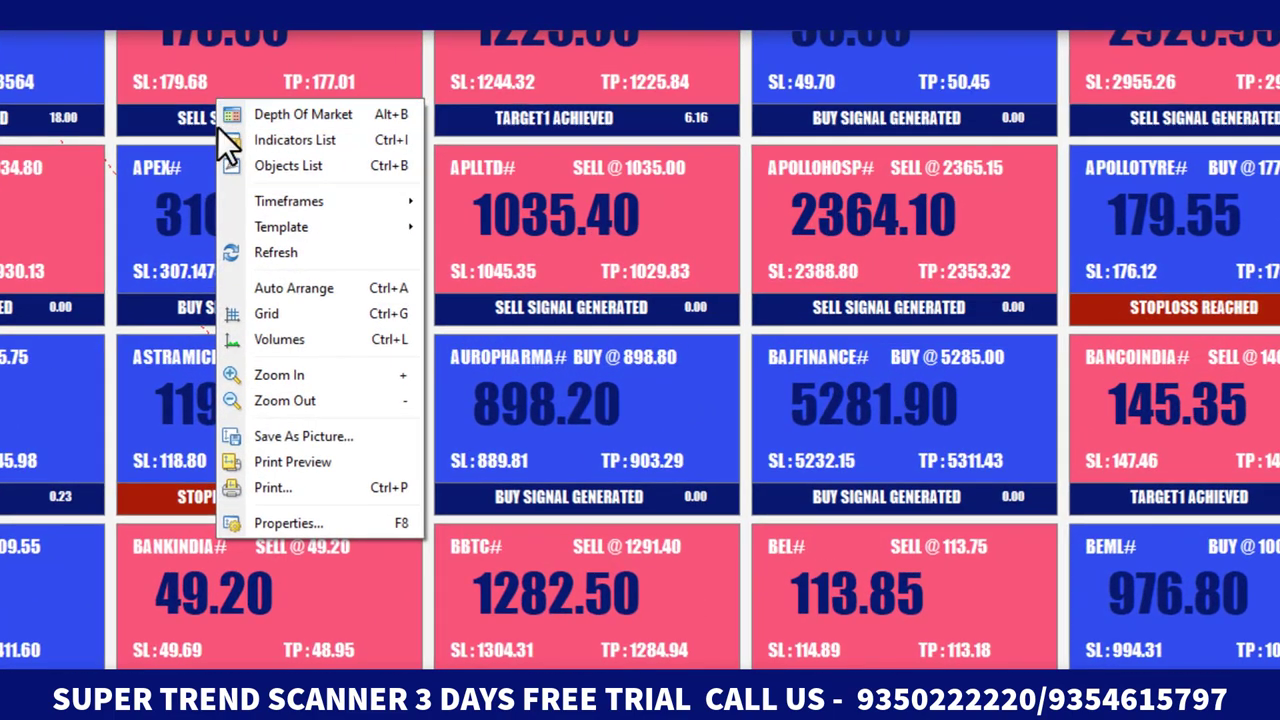
click(241, 143)
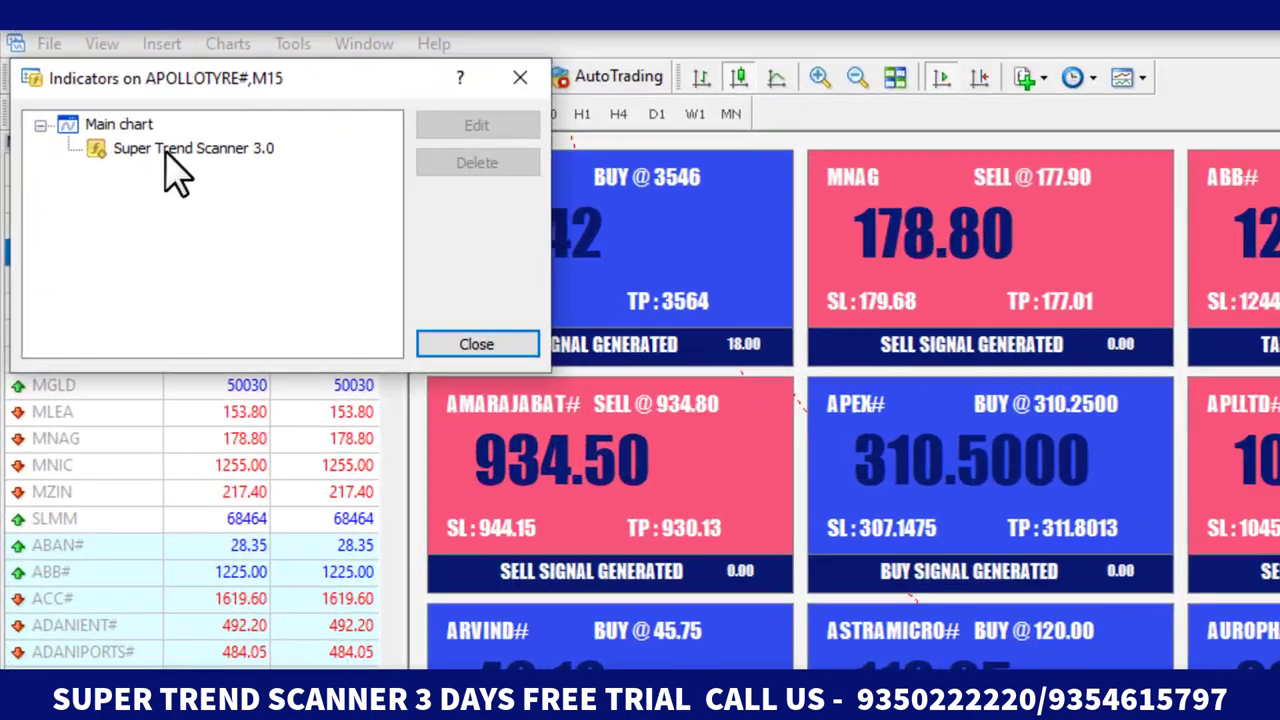
click(162, 145)
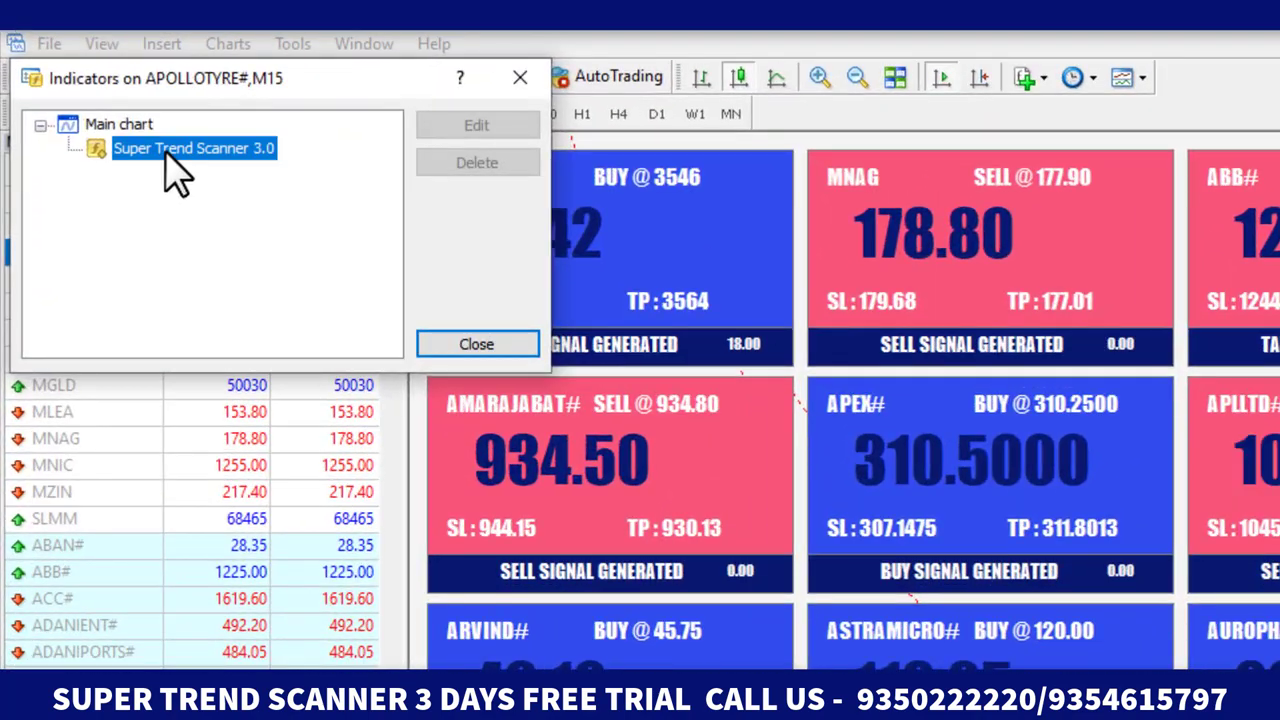
click(454, 119)
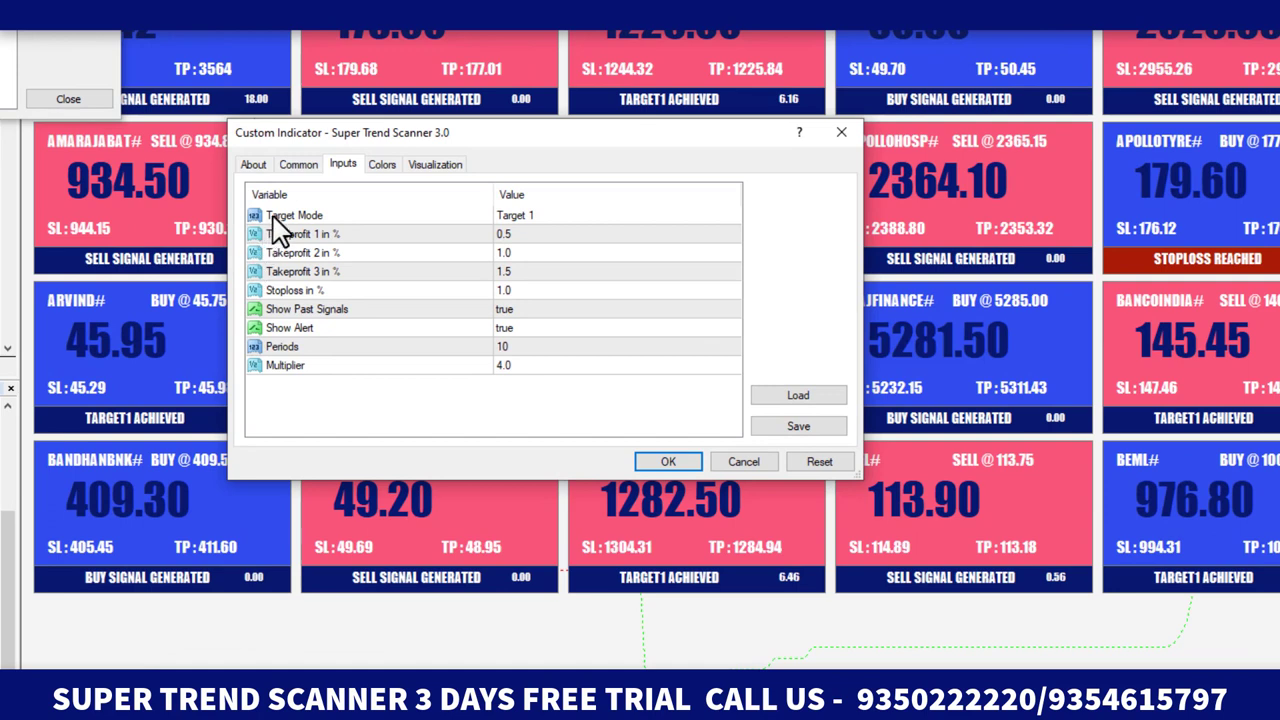
- Keep Target Mode at Target 1, Stoploss at 1.0% and Show Past Signals true
double_click(537, 215)
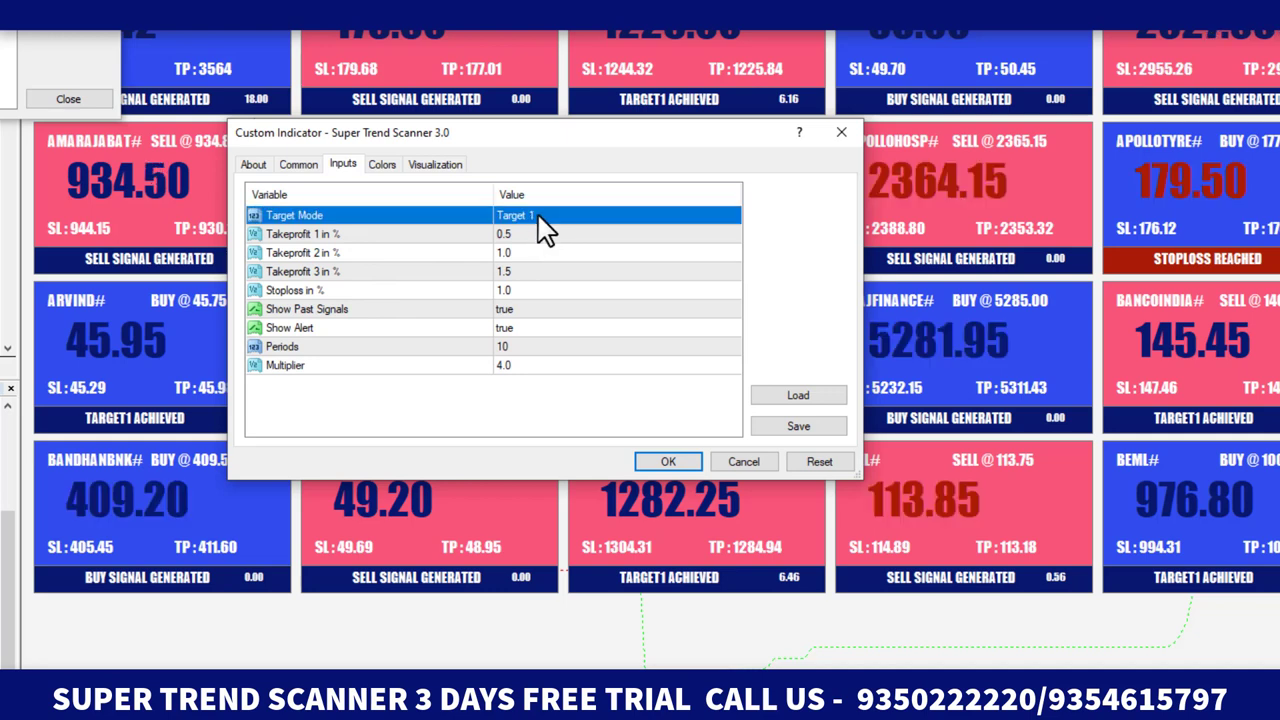
click(587, 217)
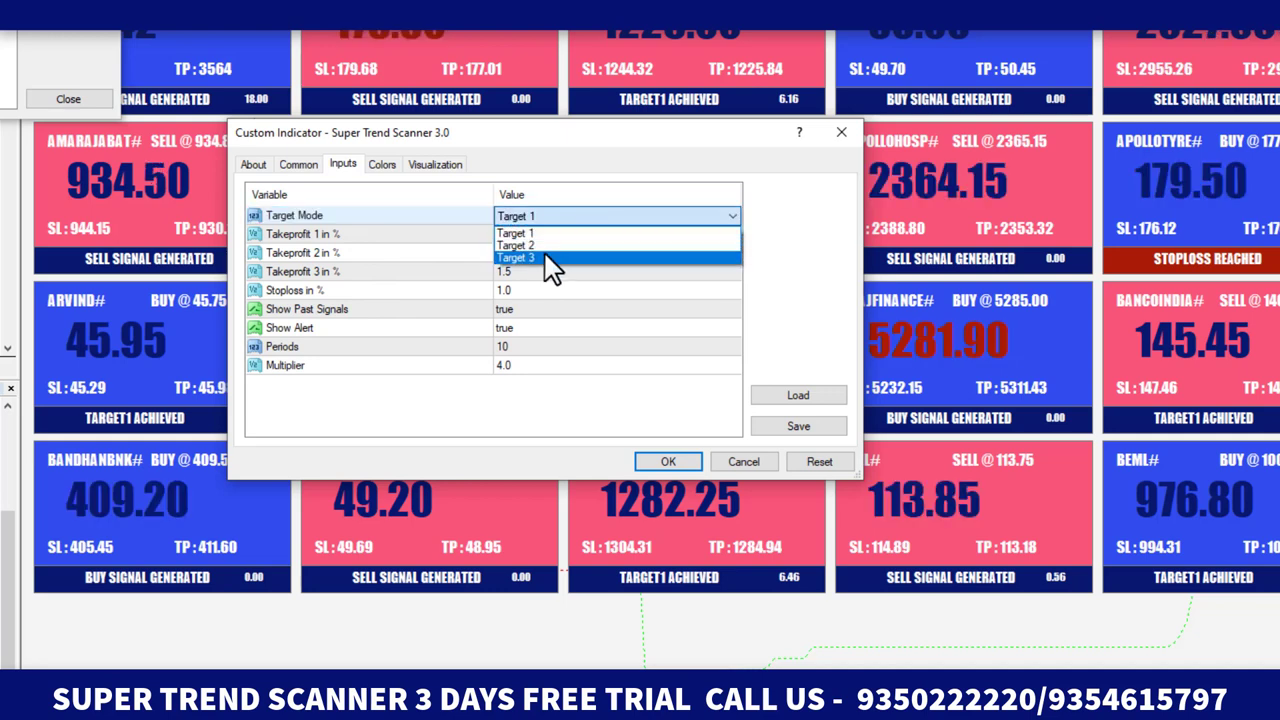
click(521, 295)
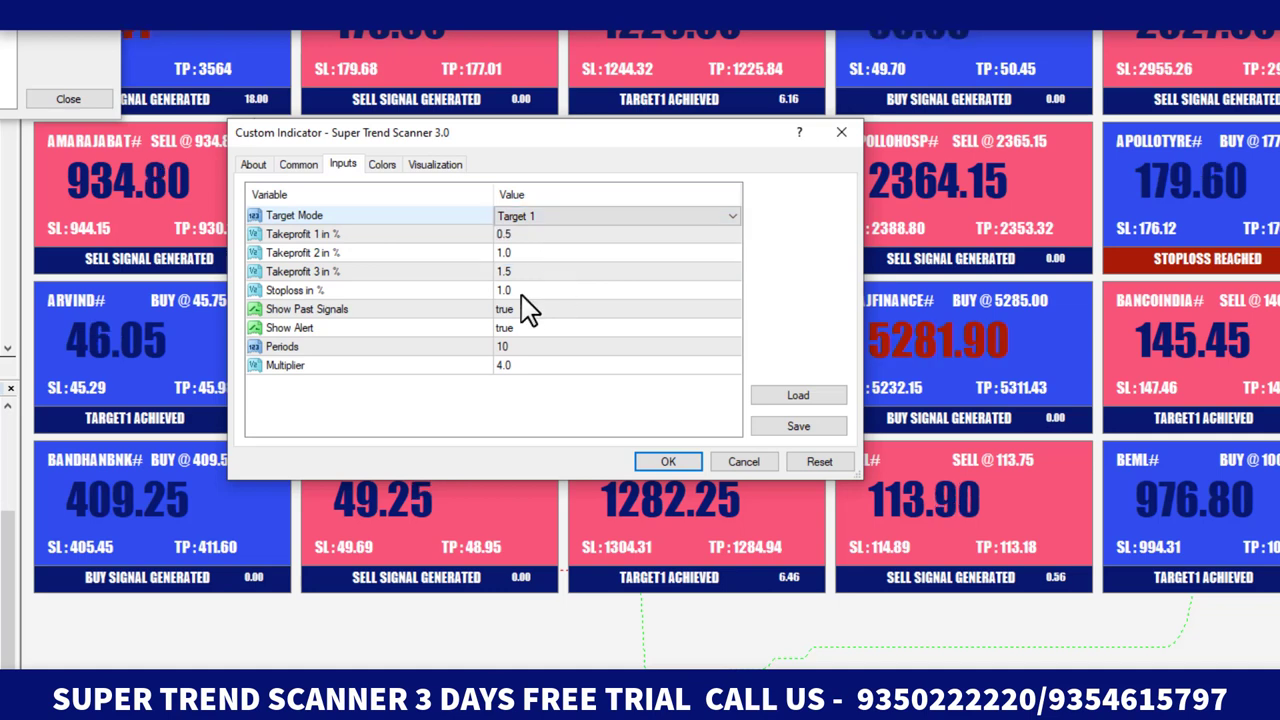
double_click(521, 295)
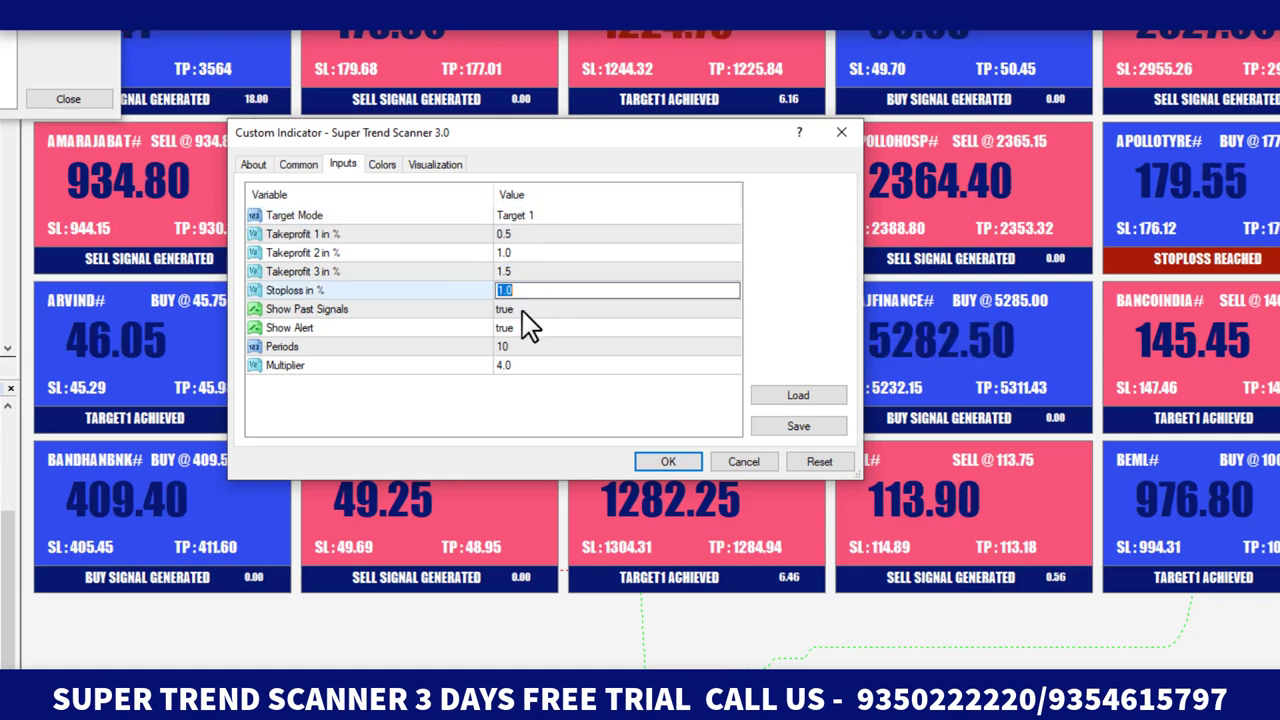
click(522, 311)
click(522, 311)
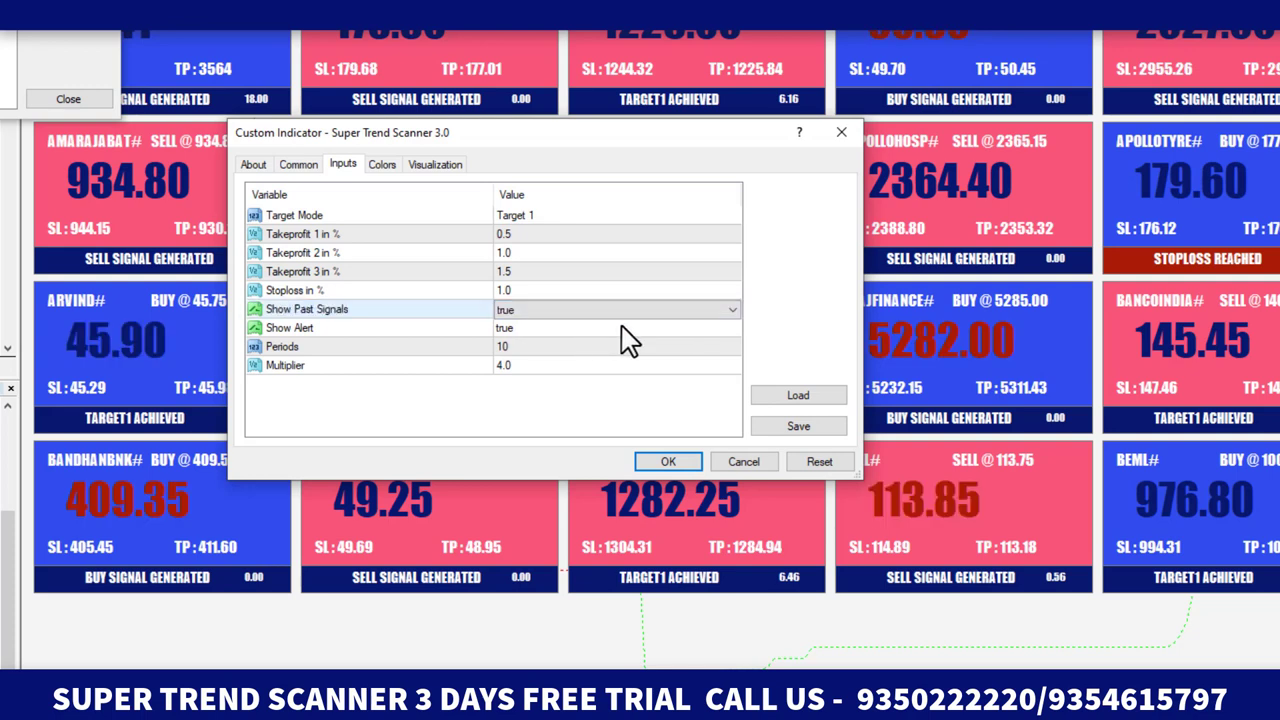
click(722, 309)
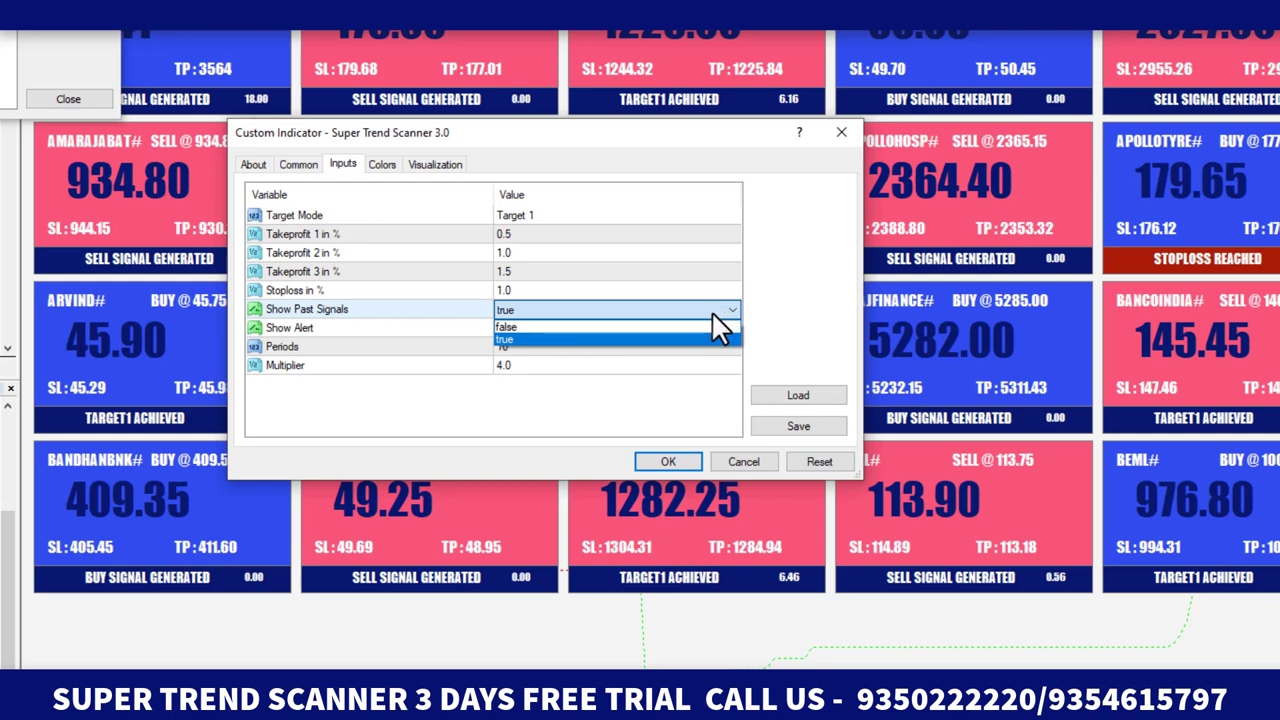
click(659, 372)
- Keep Show Alert set to true and reapply the unchanged inputs
click(592, 330)
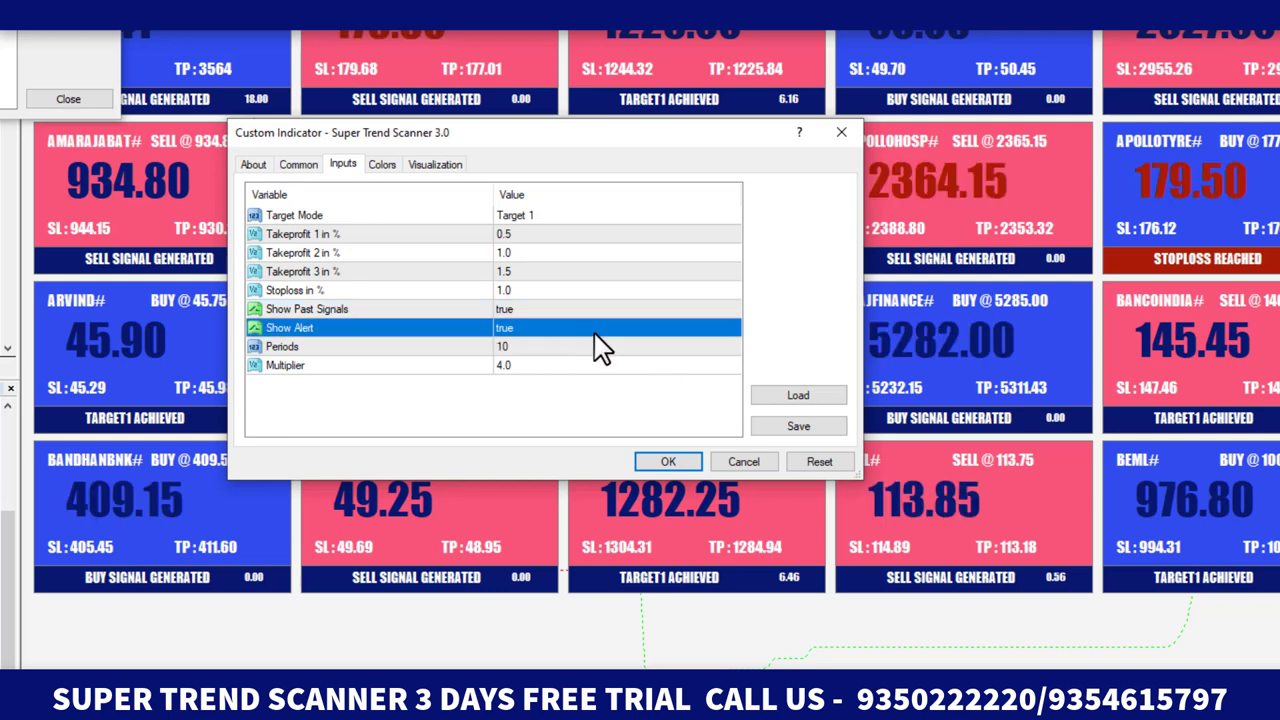
click(644, 331)
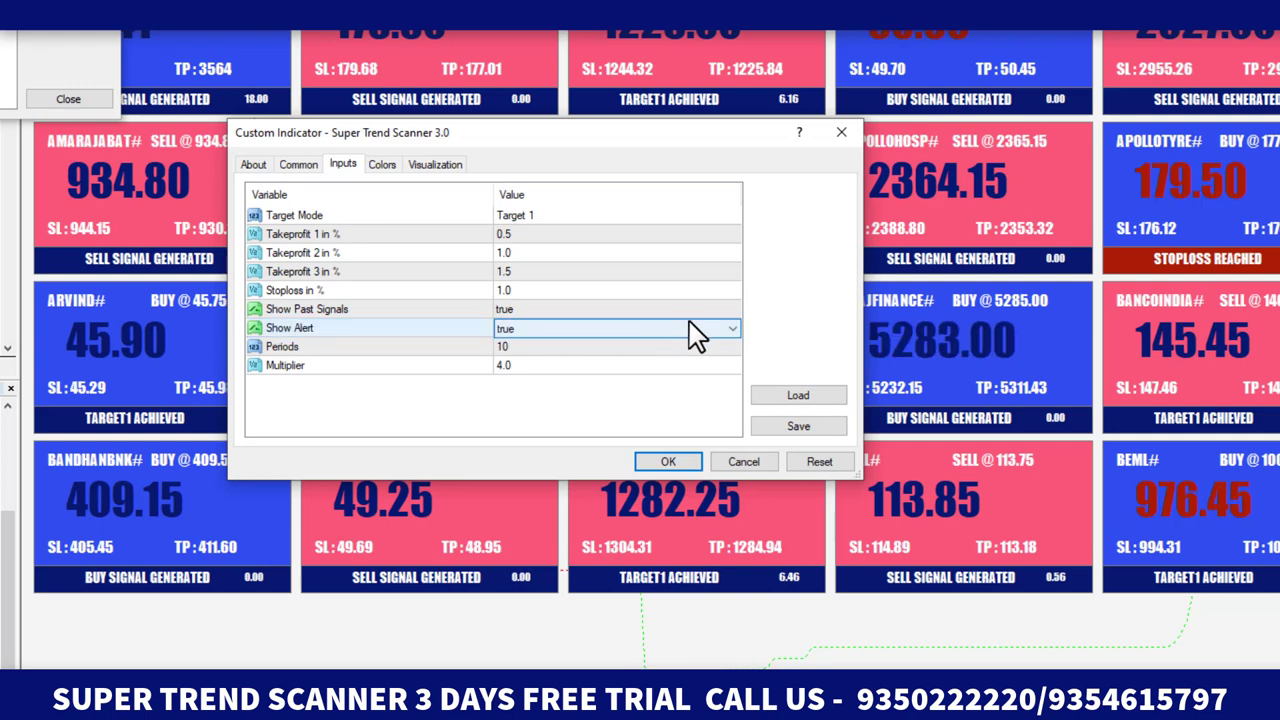
click(688, 321)
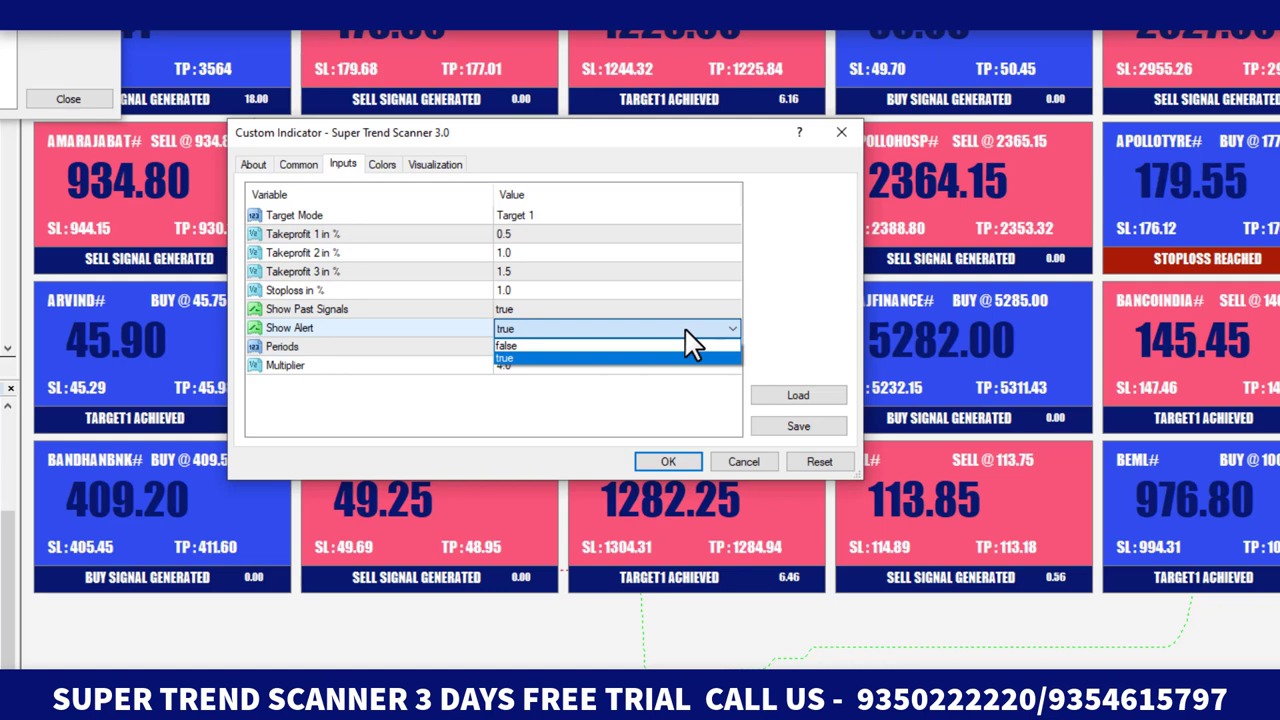
click(660, 400)
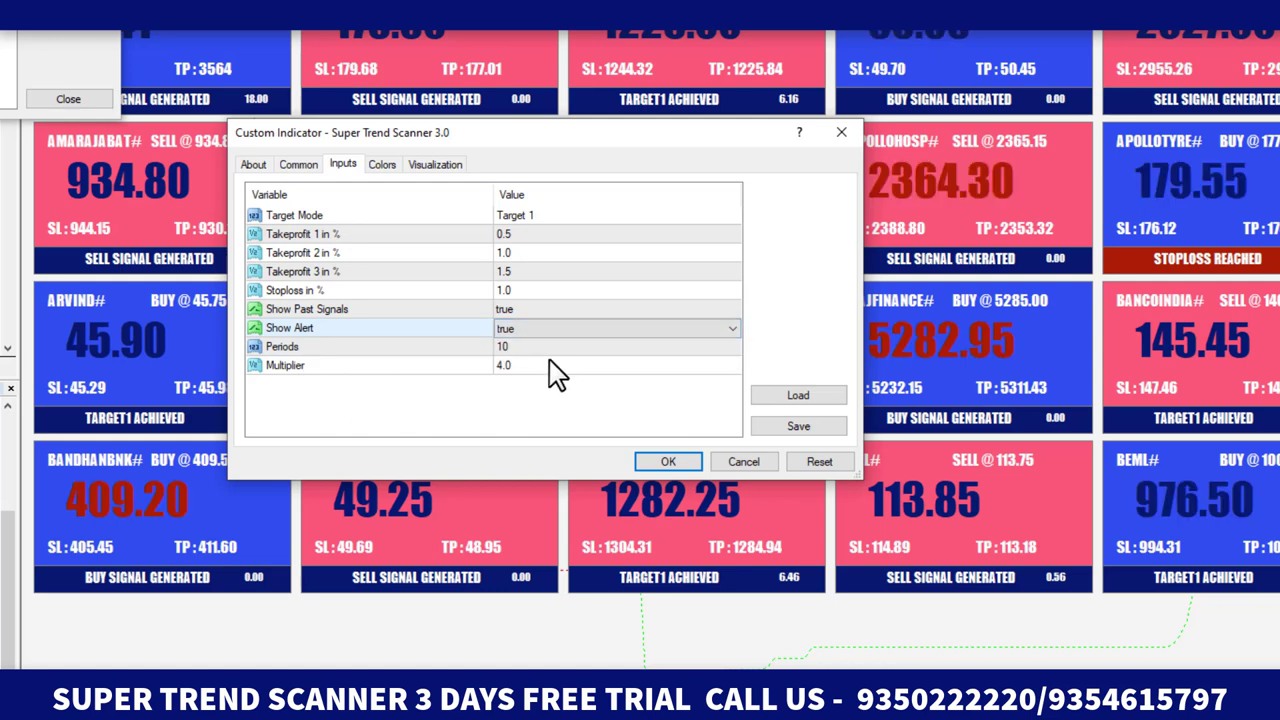
click(690, 461)
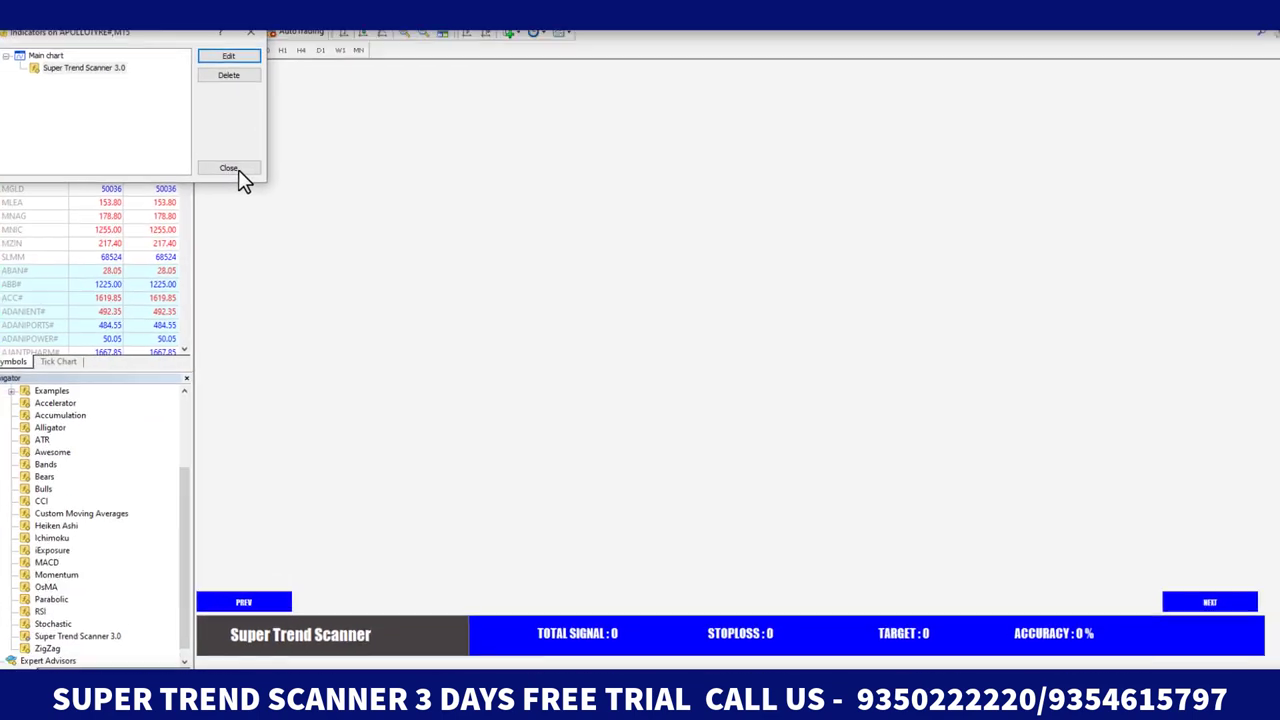
- Close the Indicators list, page the scanner grid with NEXT and PREV, ending on page one
click(226, 167)
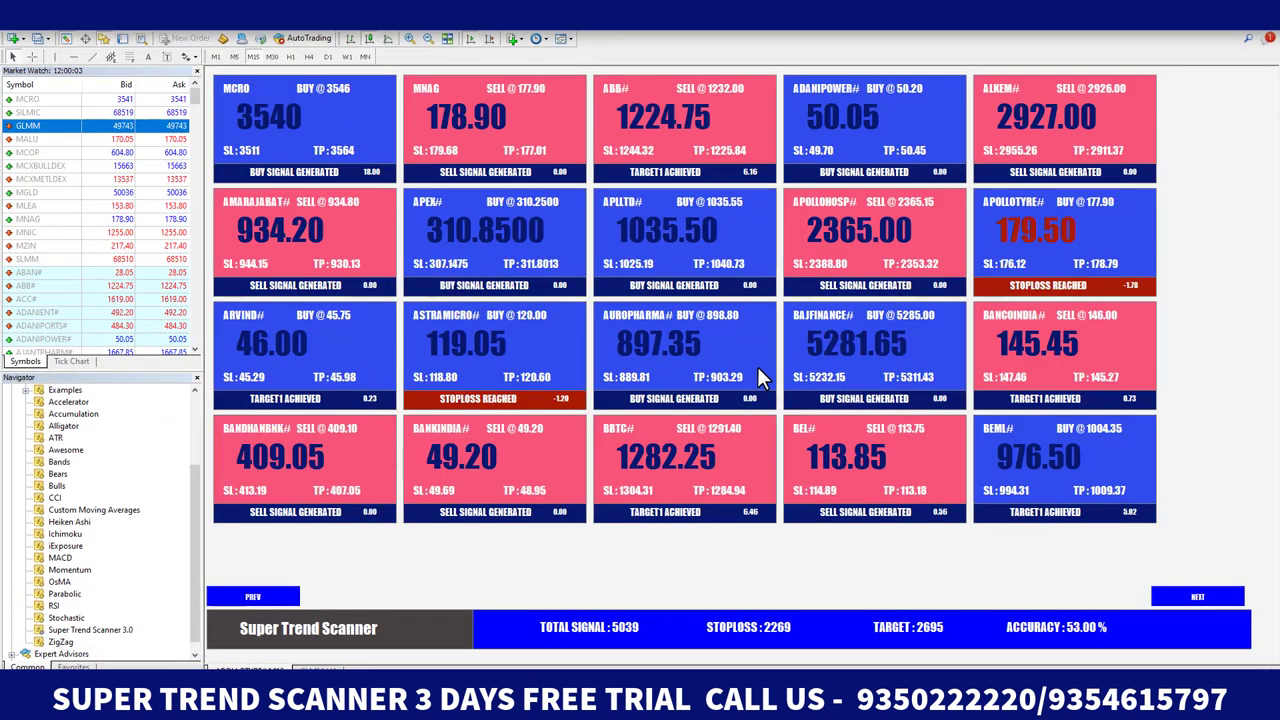
click(1205, 594)
click(1204, 597)
click(1204, 597)
click(240, 600)
click(241, 601)
click(243, 599)
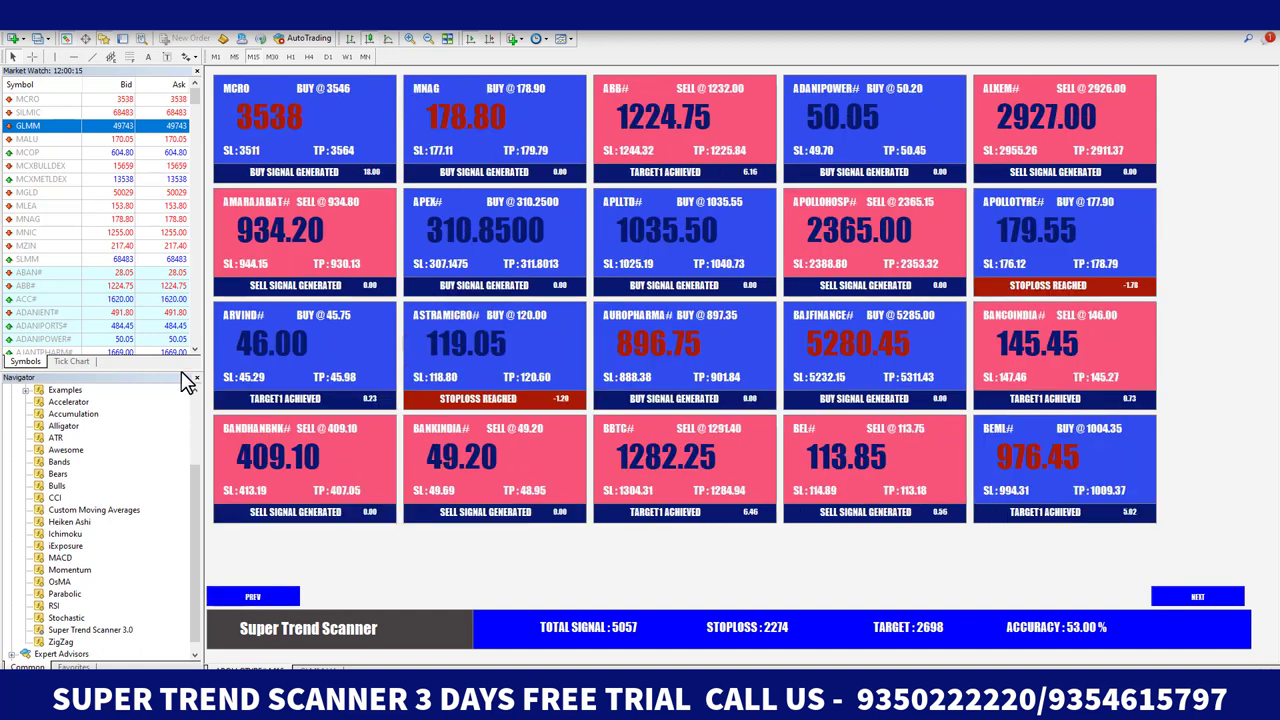